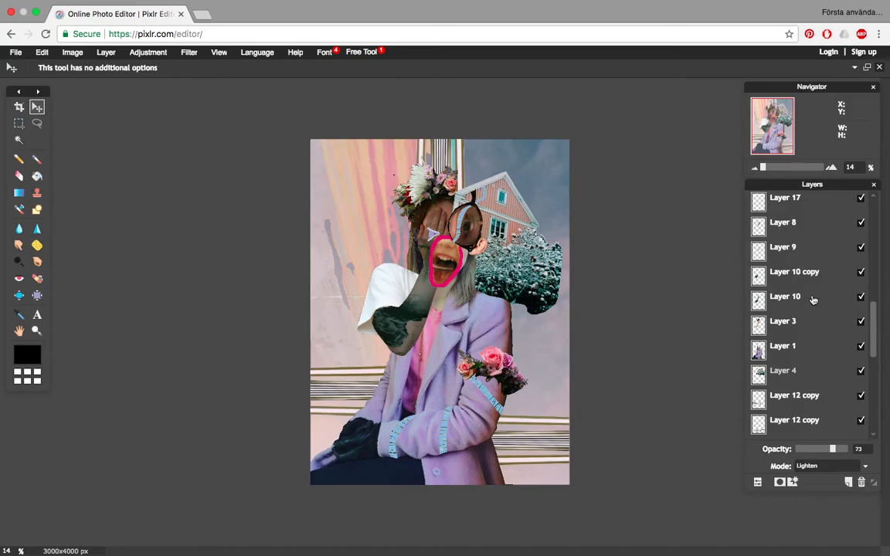
# - Add a new empty layer above Layer 18 at the top of the layer stack
pyautogui.scroll(3, 872, 328)
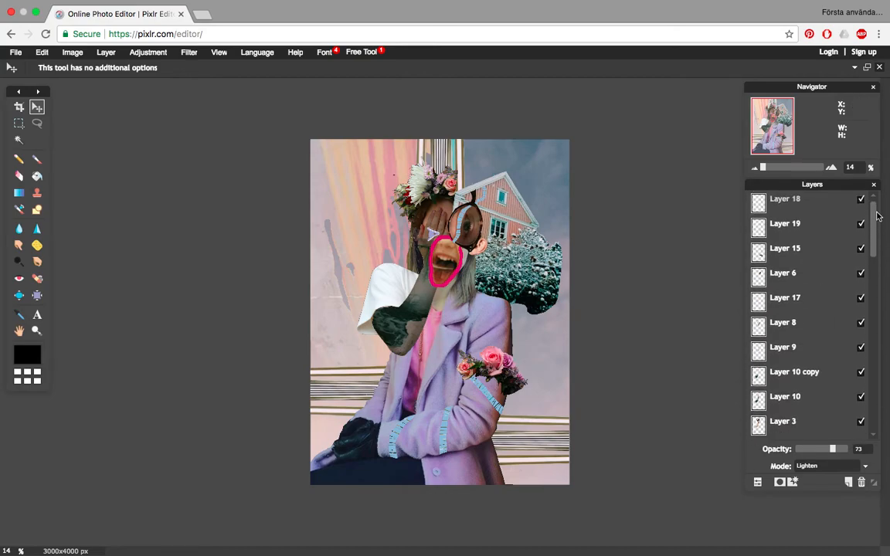
pyautogui.click(835, 208)
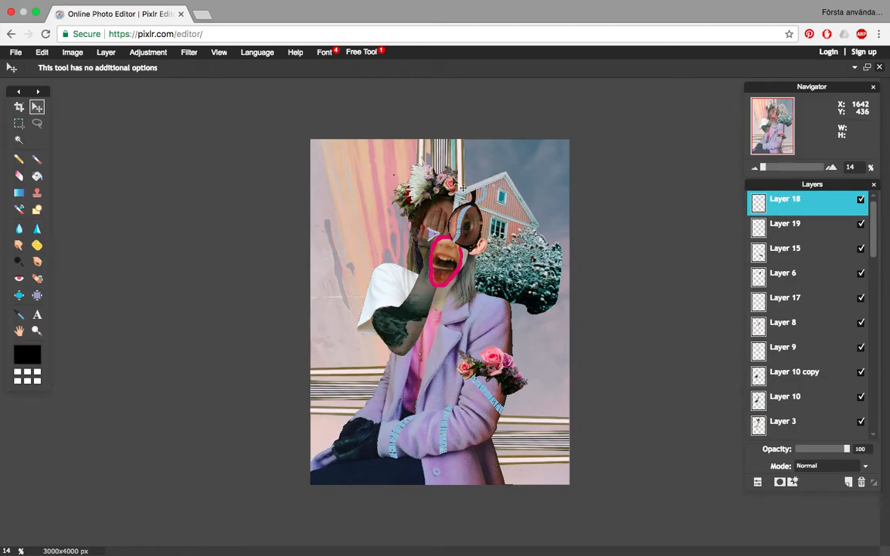
pyautogui.click(106, 52)
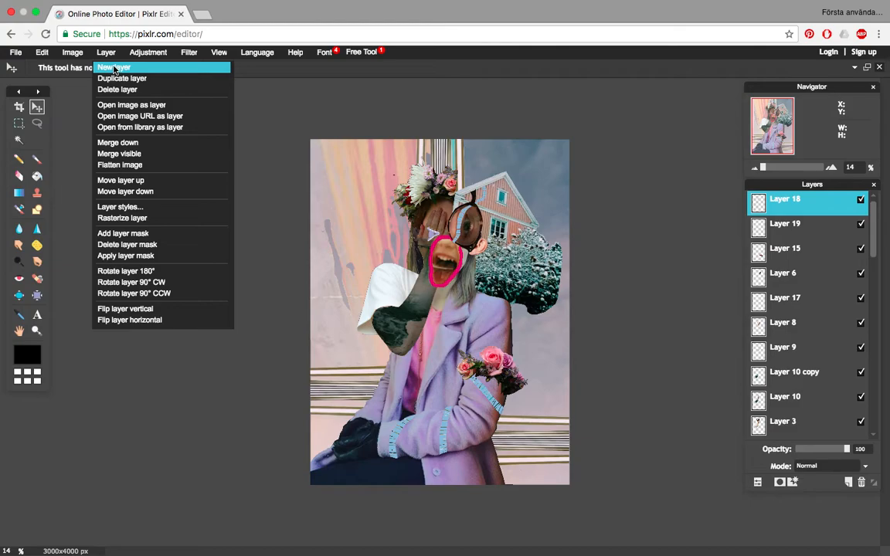
pyautogui.click(113, 68)
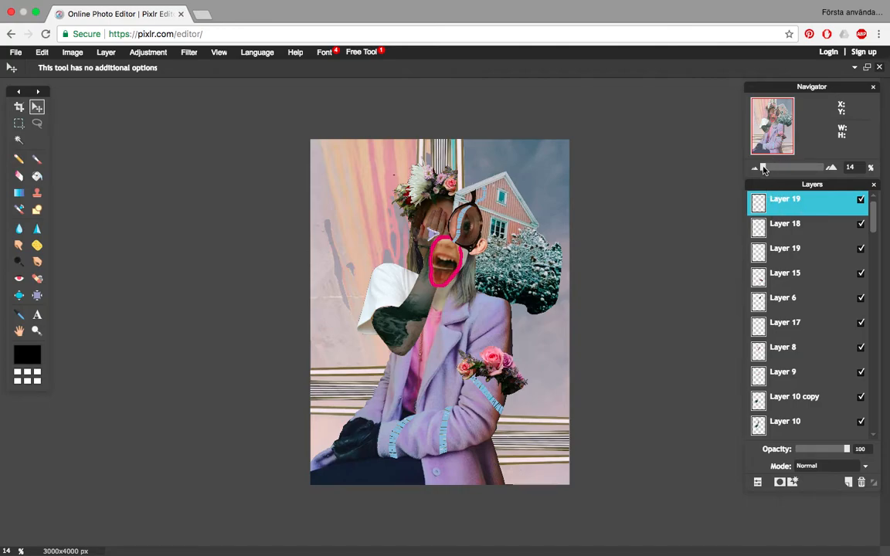
# - Try a freehand scribble on the coat's forearm sleeve with the Sketchy pencil, and undo it
pyautogui.moveTo(764, 170); pyautogui.dragTo(768, 167)
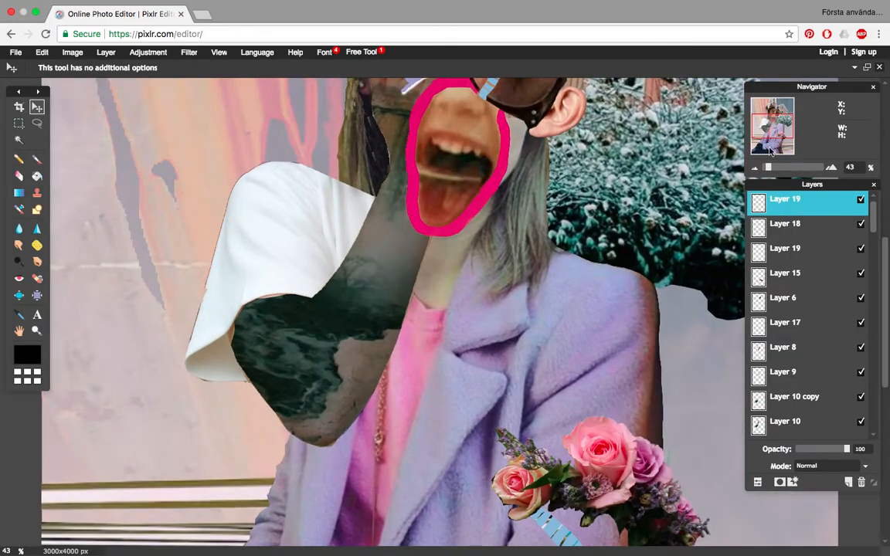
pyautogui.moveTo(767, 126); pyautogui.dragTo(763, 141)
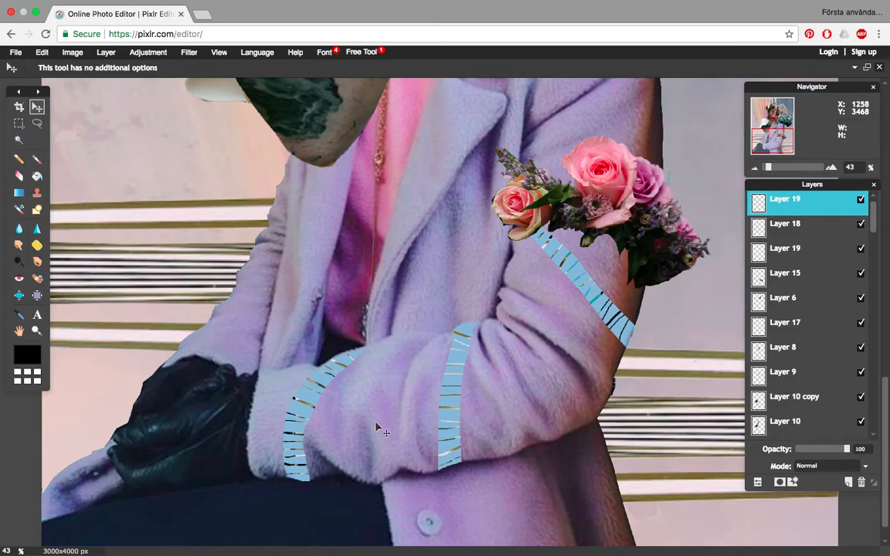
pyautogui.click(20, 160)
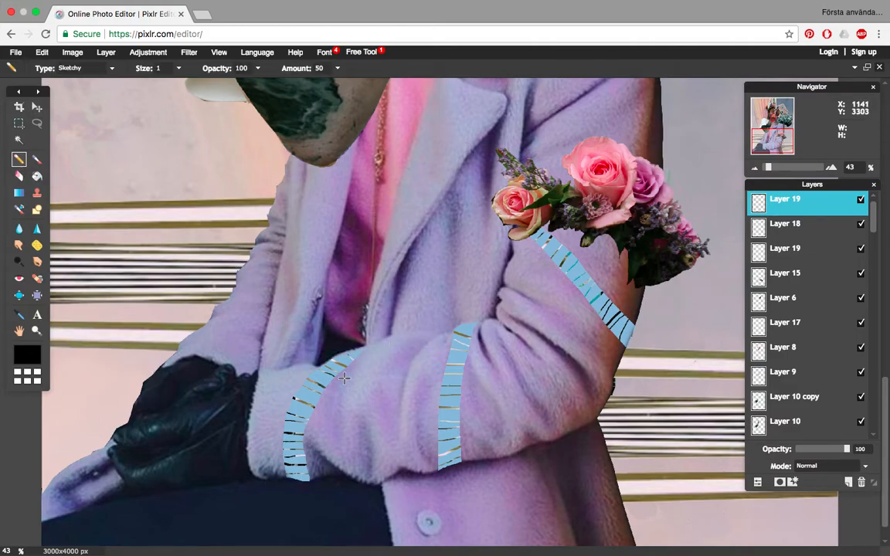
pyautogui.moveTo(402, 383)
pyautogui.mouseDown()
pyautogui.moveTo(385, 412)
pyautogui.moveTo(399, 392)
pyautogui.moveTo(368, 366)
pyautogui.mouseUp()
pyautogui.click(42, 52)
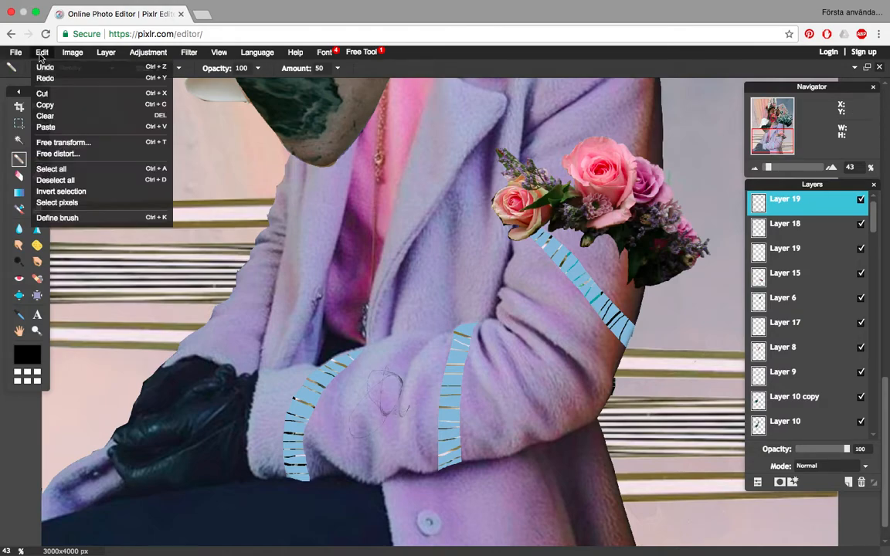
pyautogui.click(45, 67)
# - Try thick black strokes on the coat's forearm sleeve with the size 50 Brush tool, and undo them
pyautogui.click(36, 159)
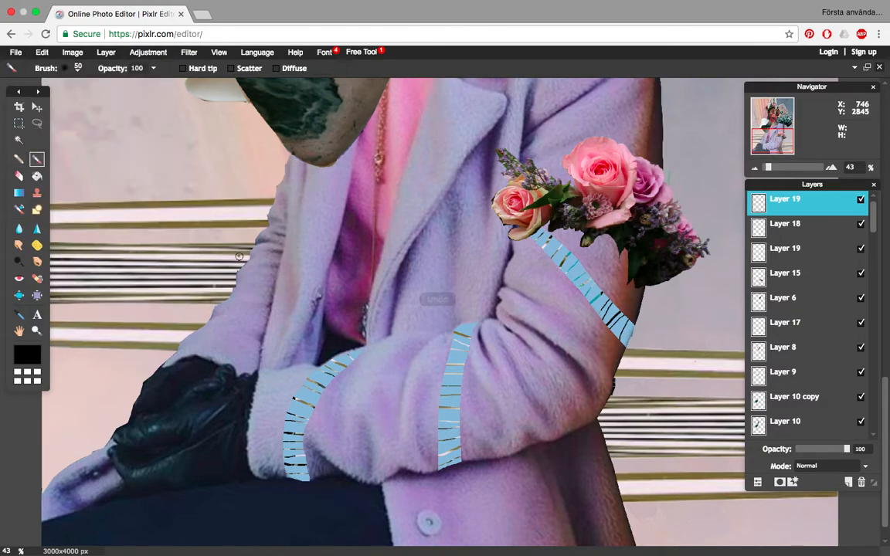
pyautogui.moveTo(416, 360)
pyautogui.mouseDown()
pyautogui.moveTo(384, 464)
pyautogui.moveTo(392, 357)
pyautogui.mouseUp()
pyautogui.click(42, 53)
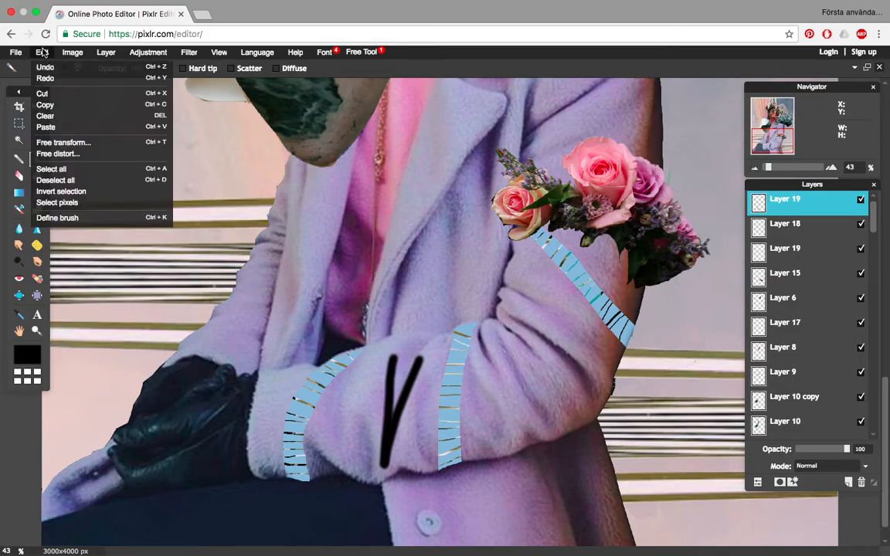
pyautogui.click(44, 67)
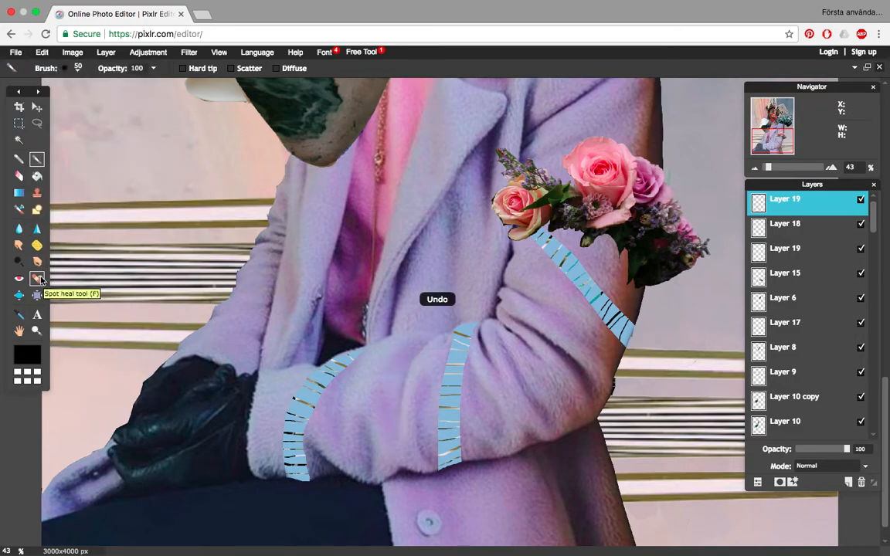
# - Select a narrow strip about 84 by 521 px alongside the middle blue sleeve band with the polygonal lasso
pyautogui.click(37, 122)
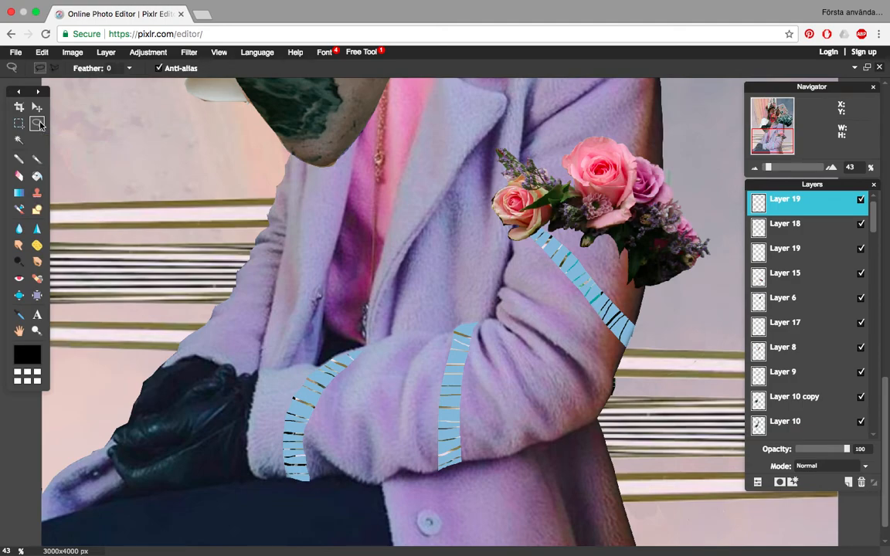
pyautogui.click(57, 70)
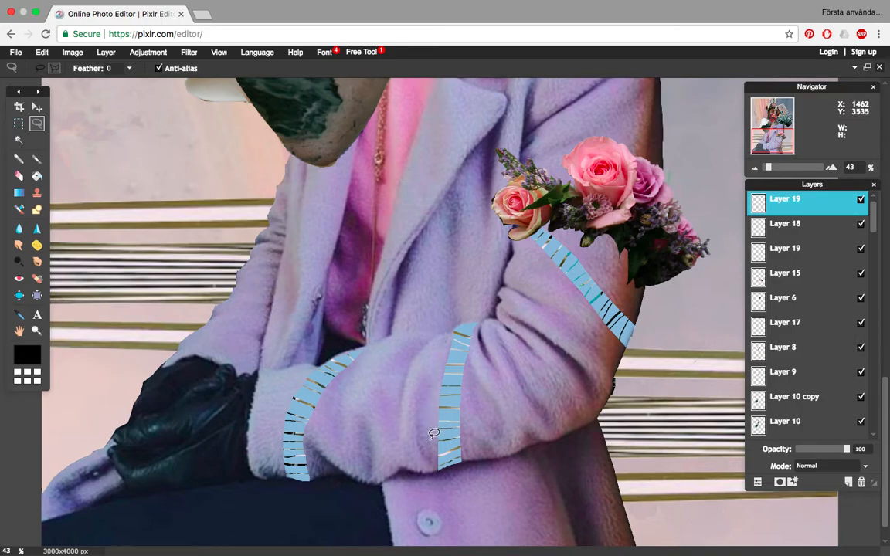
pyautogui.moveTo(434, 445)
pyautogui.mouseDown()
pyautogui.moveTo(433, 464)
pyautogui.moveTo(432, 377)
pyautogui.moveTo(442, 326)
pyautogui.moveTo(448, 330)
pyautogui.mouseUp()
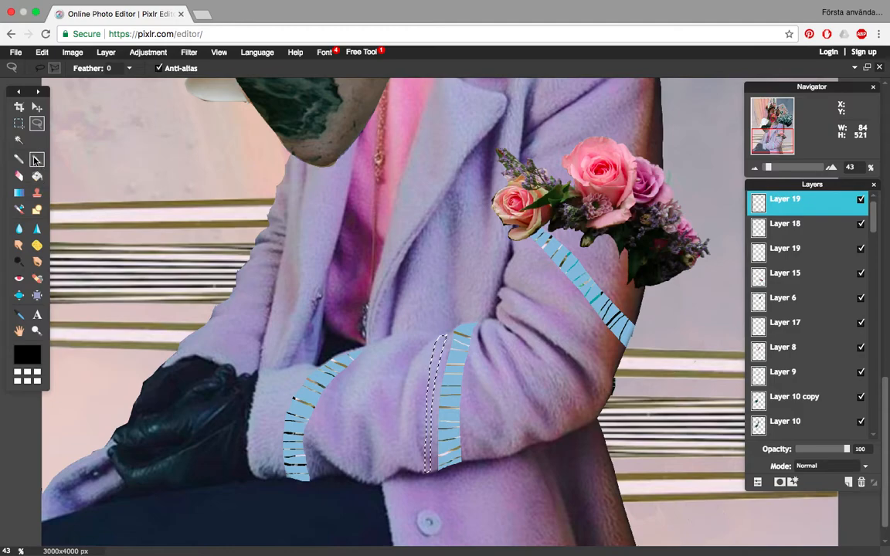
# - Set the Brush tool to the hard round tip of size 20
pyautogui.click(35, 160)
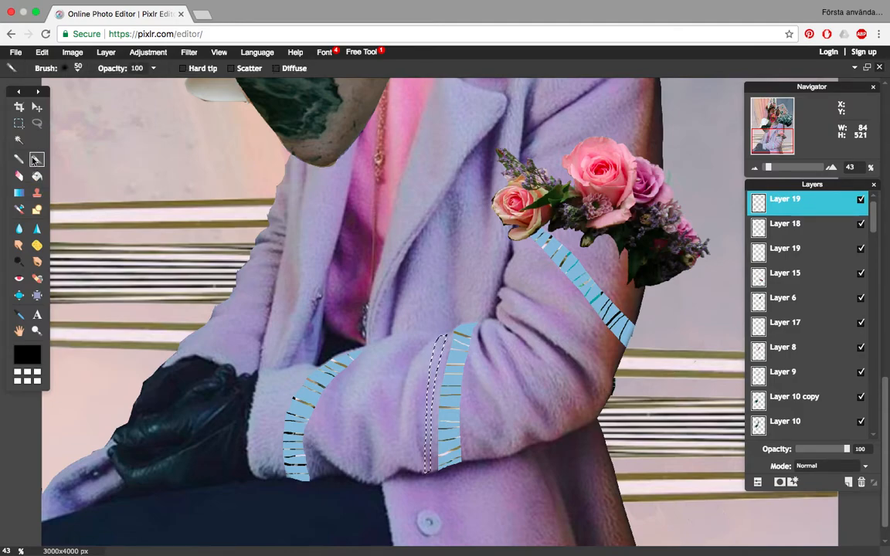
pyautogui.click(74, 65)
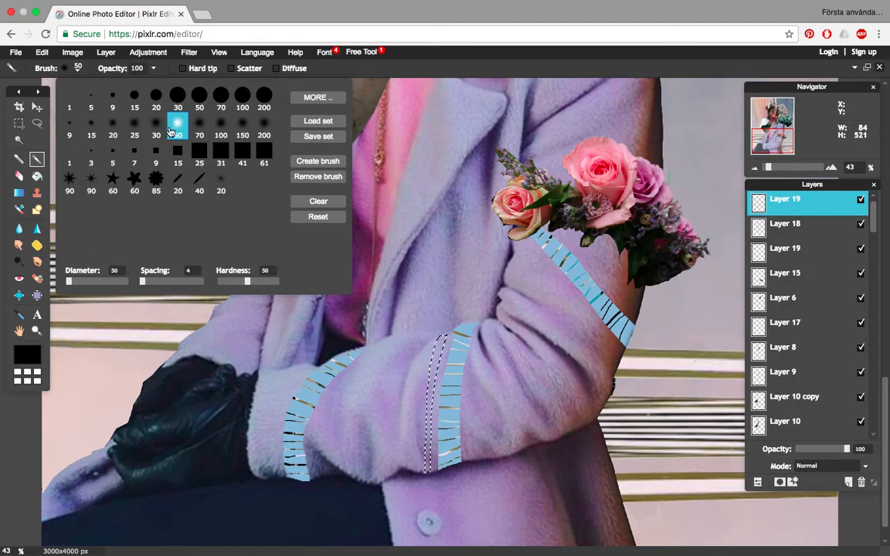
pyautogui.click(157, 102)
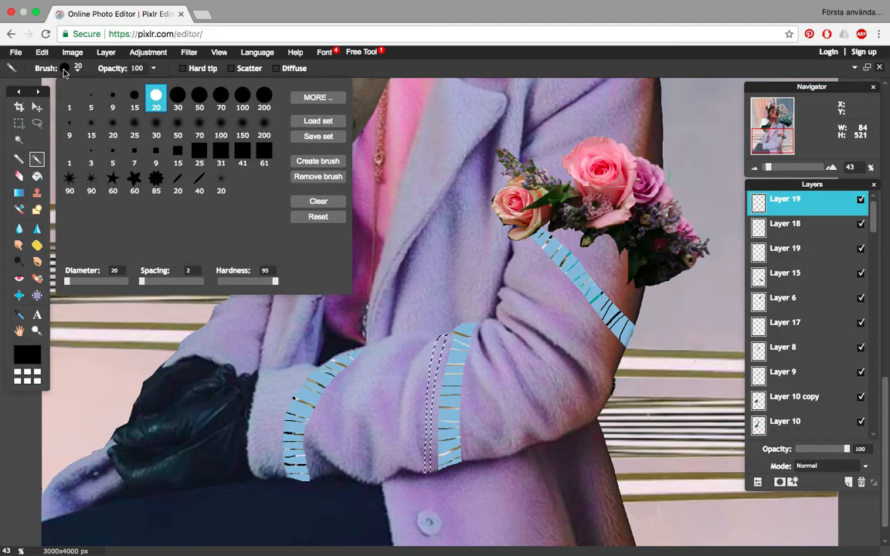
# - Sample the peach backdrop as the foreground colour and raise its saturation to 48, for the salmon tone e09175
pyautogui.click(36, 357)
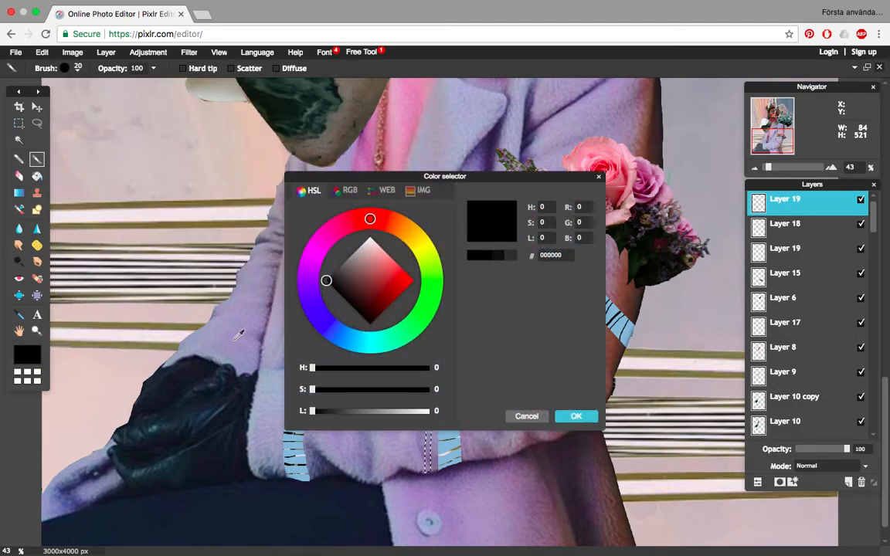
pyautogui.moveTo(327, 283)
pyautogui.mouseDown()
pyautogui.moveTo(413, 318)
pyautogui.moveTo(329, 326)
pyautogui.moveTo(318, 314)
pyautogui.moveTo(338, 224)
pyautogui.moveTo(390, 221)
pyautogui.moveTo(308, 276)
pyautogui.moveTo(341, 330)
pyautogui.moveTo(361, 327)
pyautogui.moveTo(372, 276)
pyautogui.moveTo(357, 292)
pyautogui.moveTo(387, 285)
pyautogui.moveTo(380, 278)
pyautogui.mouseUp()
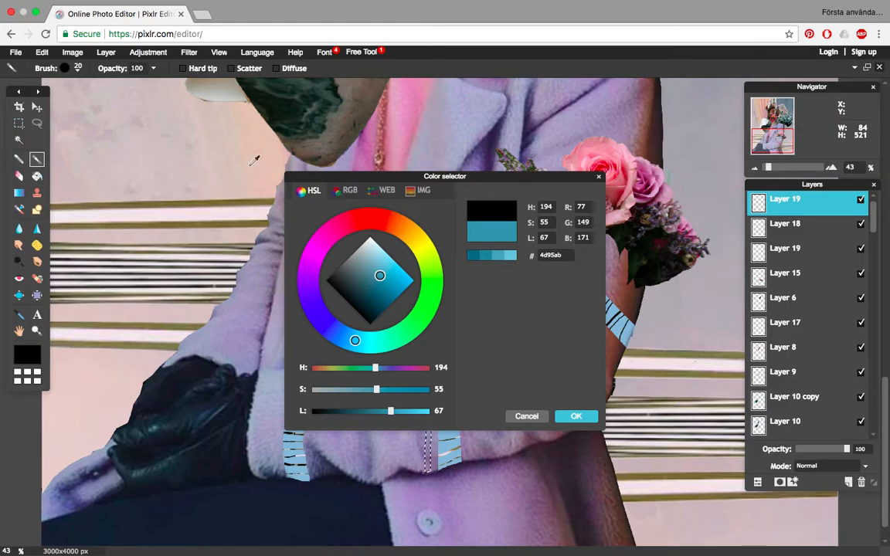
pyautogui.click(265, 144)
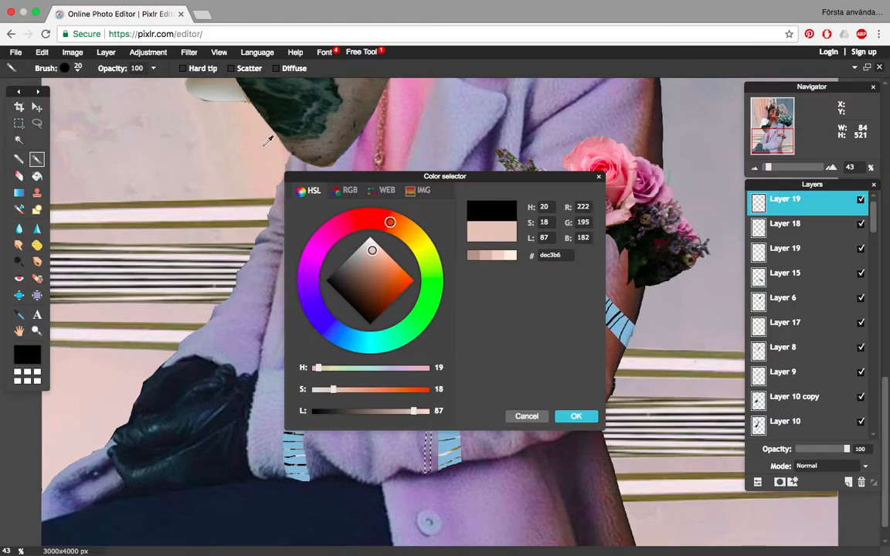
pyautogui.click(251, 135)
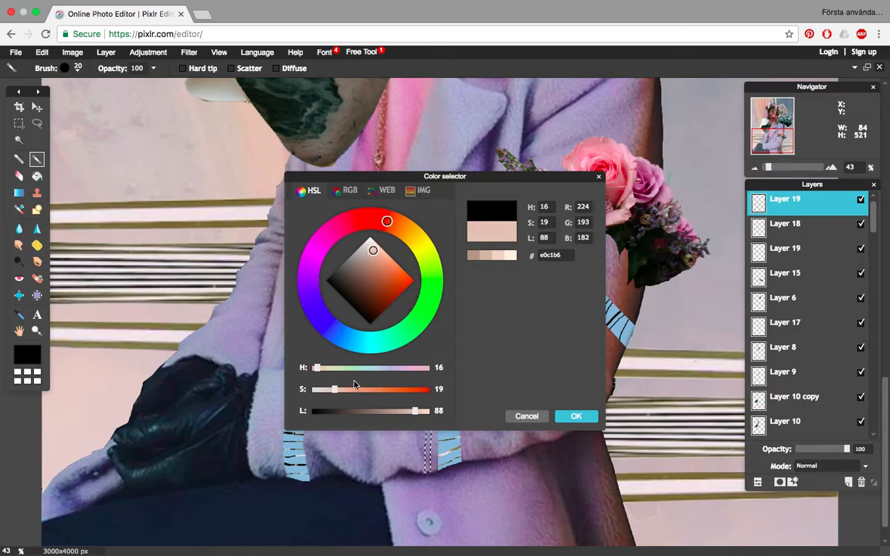
pyautogui.moveTo(338, 390); pyautogui.dragTo(369, 393)
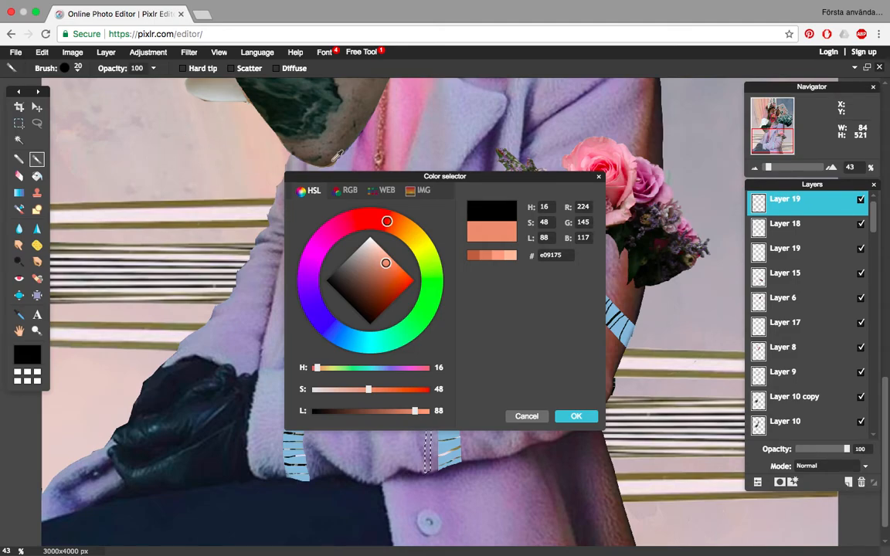
pyautogui.click(576, 417)
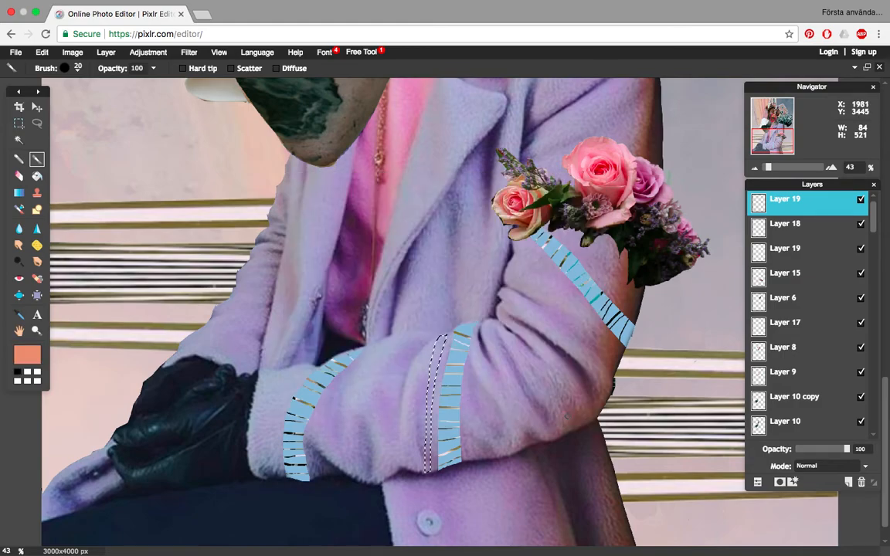
# - Paint the entire selected strip on the sleeve with the salmon brush colour
pyautogui.moveTo(437, 362)
pyautogui.mouseDown()
pyautogui.moveTo(435, 372)
pyautogui.moveTo(440, 338)
pyautogui.mouseUp()
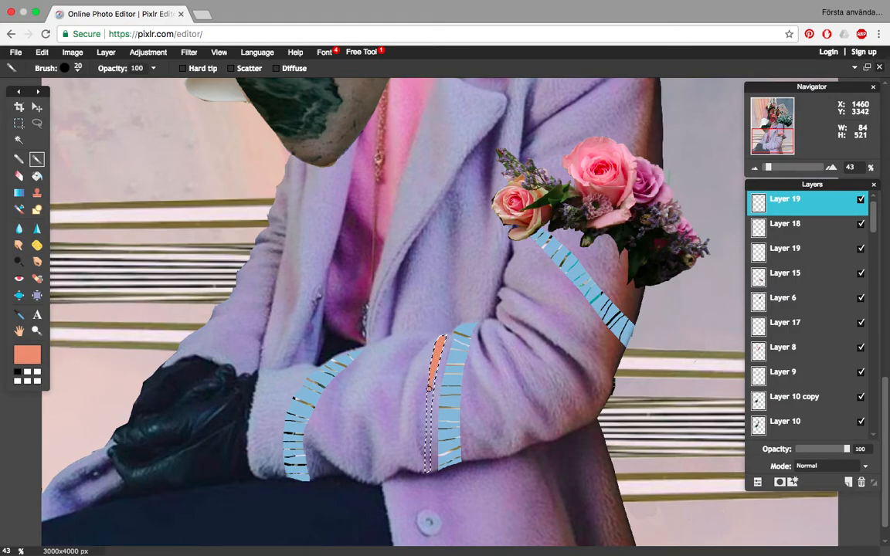
pyautogui.moveTo(429, 406); pyautogui.dragTo(426, 473)
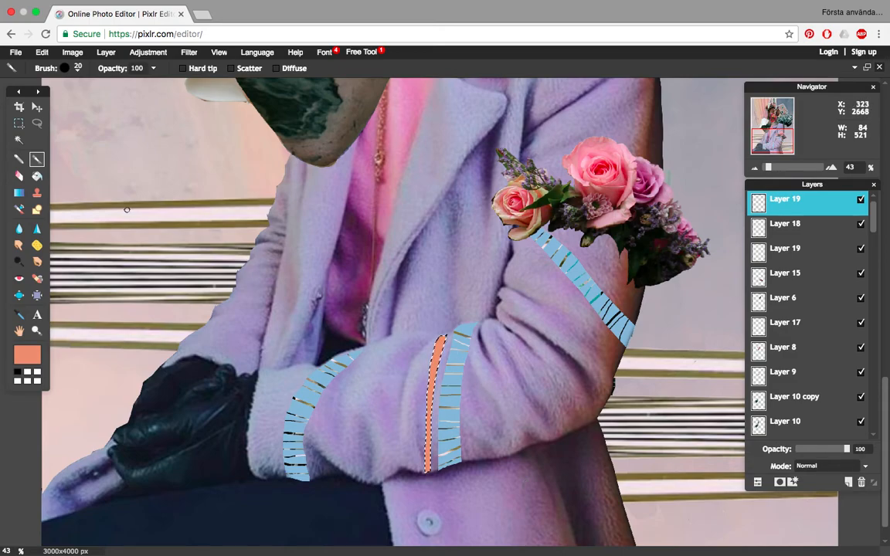
# - Set the Eraser tool to the hard round tip of size 5
pyautogui.click(18, 176)
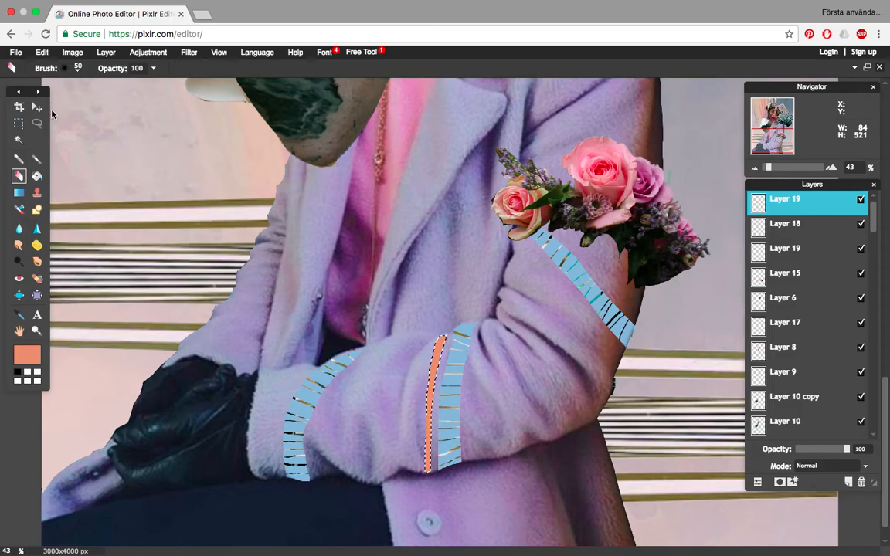
pyautogui.click(72, 74)
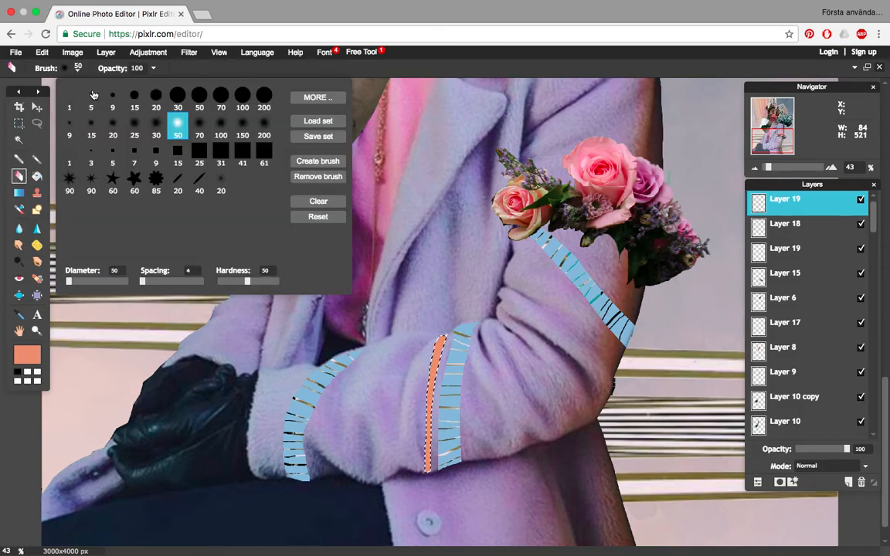
pyautogui.click(93, 94)
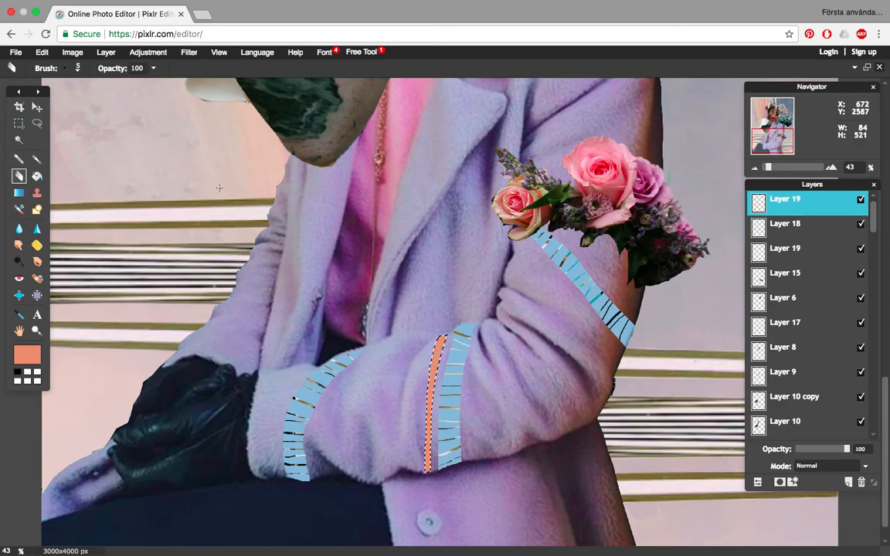
# - Deselect the painted strip on the sleeve and show the whole collage
pyautogui.click(43, 52)
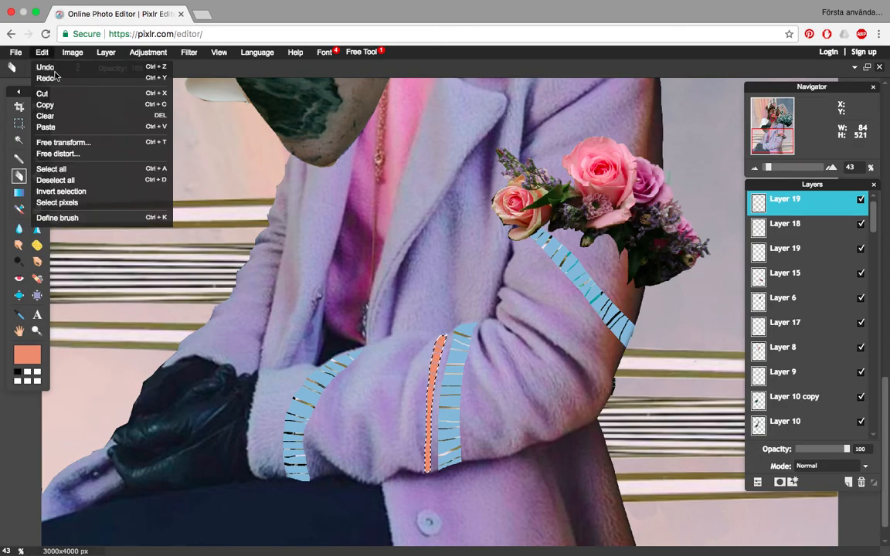
pyautogui.click(68, 180)
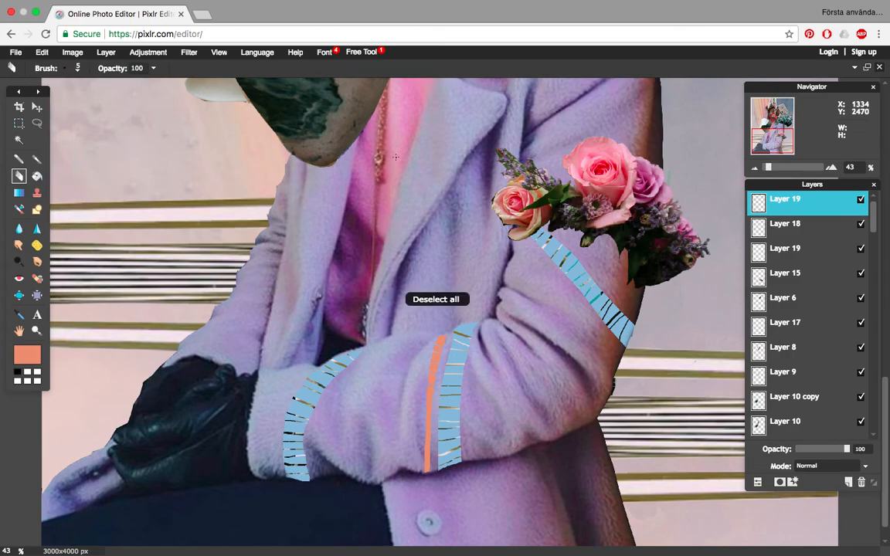
pyautogui.moveTo(772, 168); pyautogui.dragTo(764, 168)
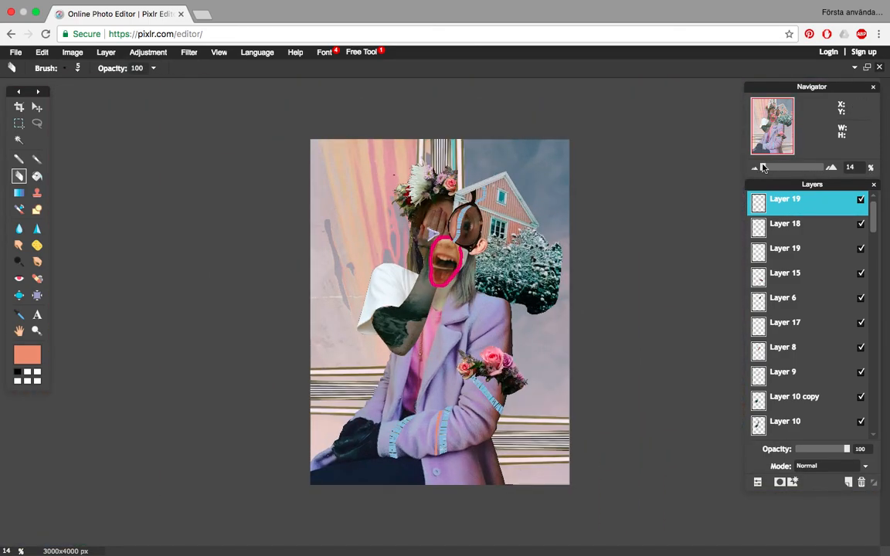